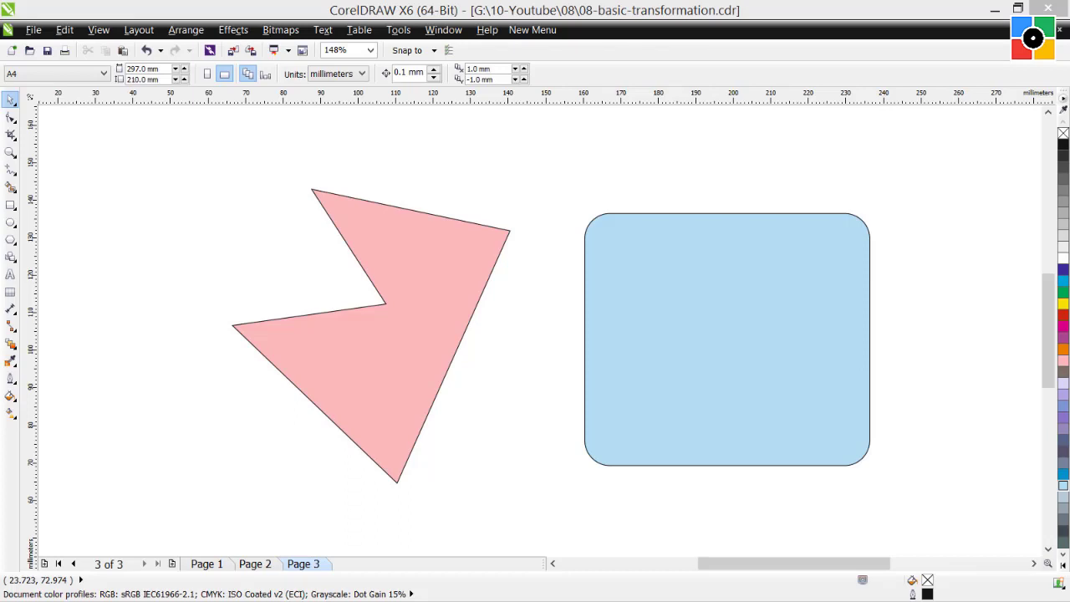
Step: Select the 74.005 × 78.316 mm pink polygon, briefly selecting the blue rounded rectangle first
click(413, 367)
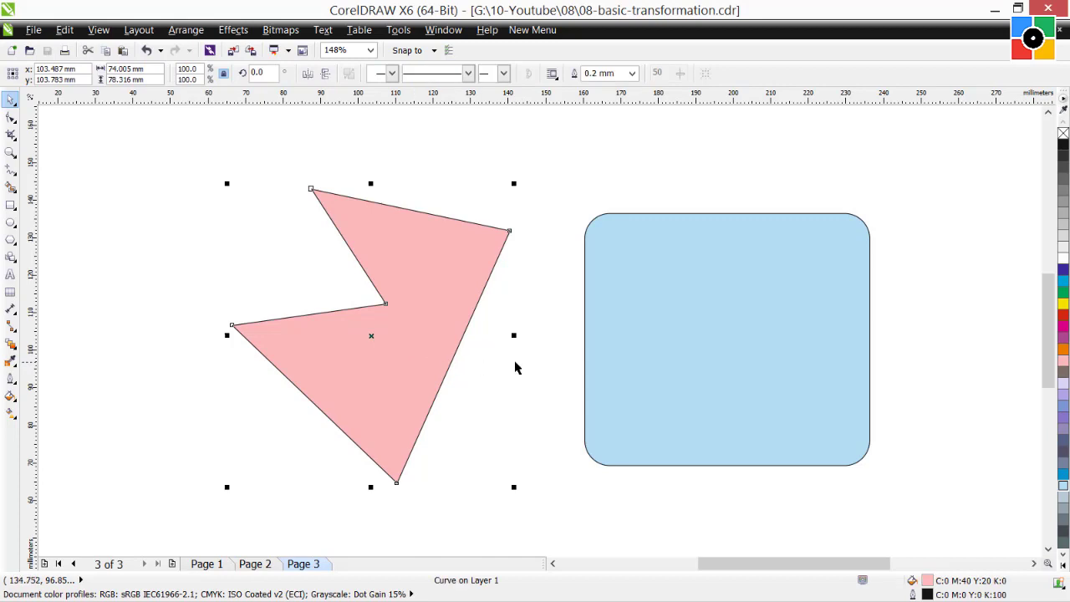
click(642, 364)
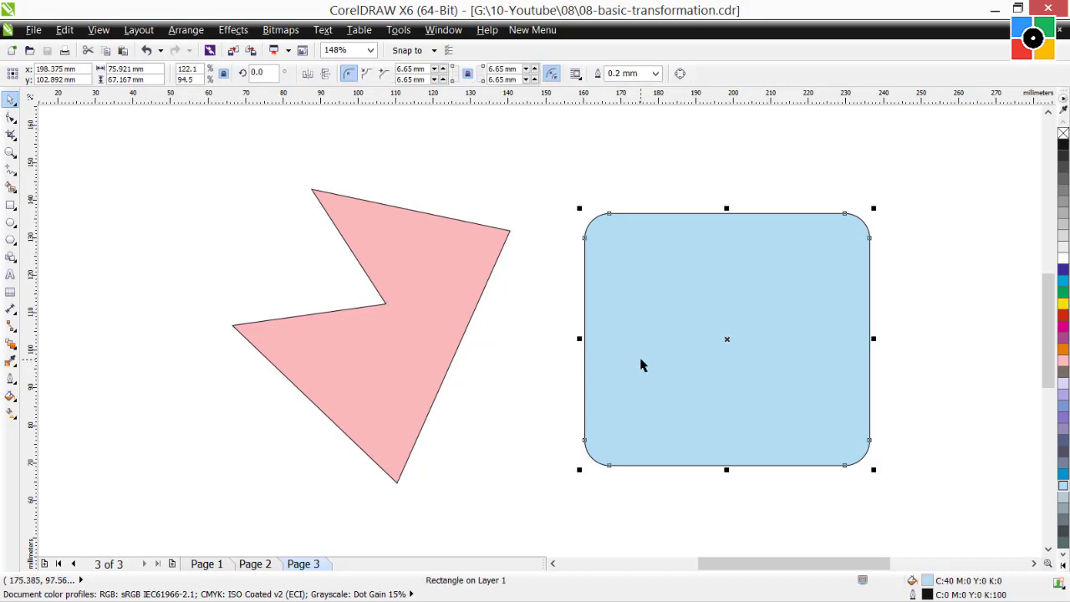
click(521, 390)
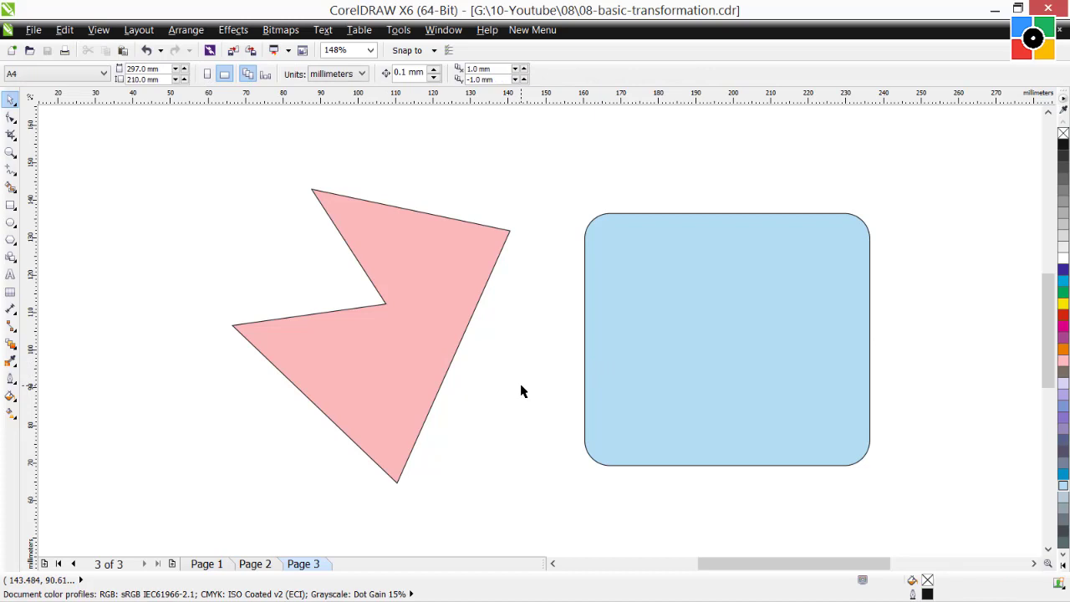
click(412, 345)
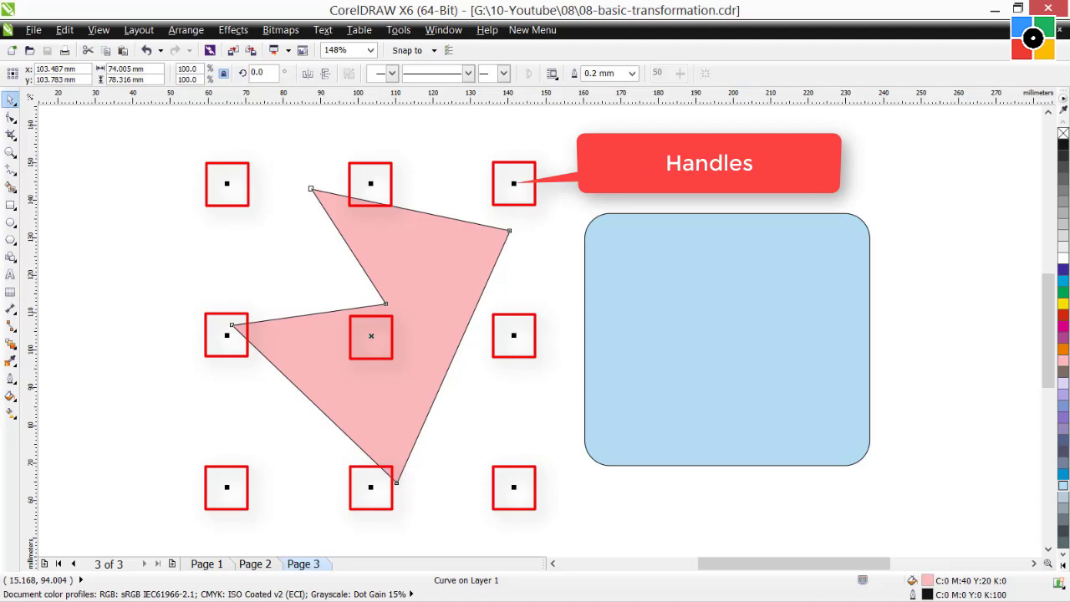
Step: Deselect the pink polygon
key(Escape)
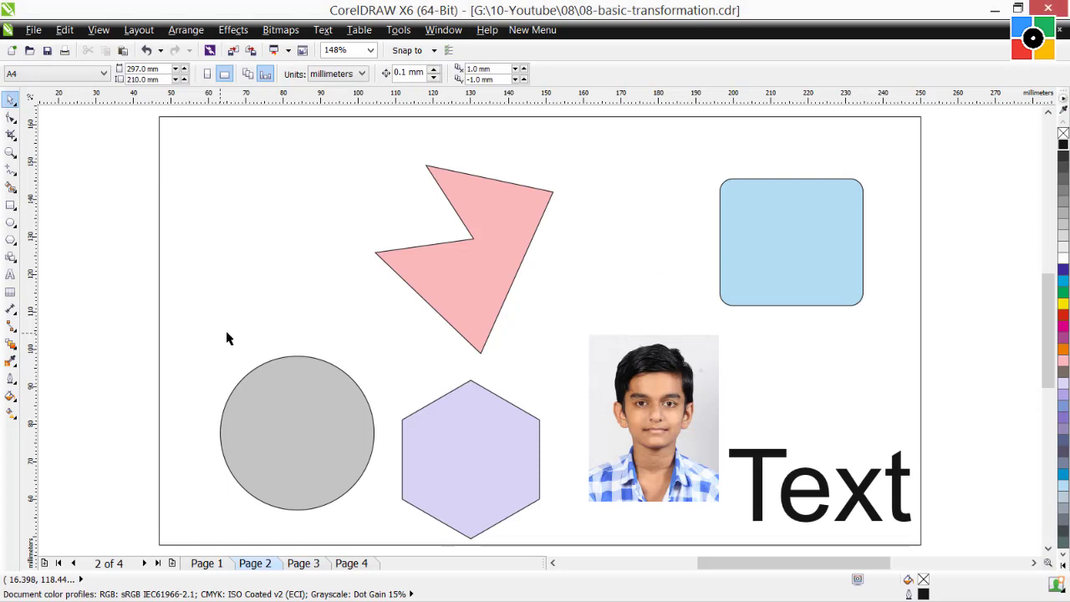
Step: Move the polygon upper left, hexagon to top centre, photo and Text below, rectangle up-left
click(462, 281)
drag(470, 297, 302, 273)
drag(485, 454, 537, 221)
drag(664, 387, 546, 394)
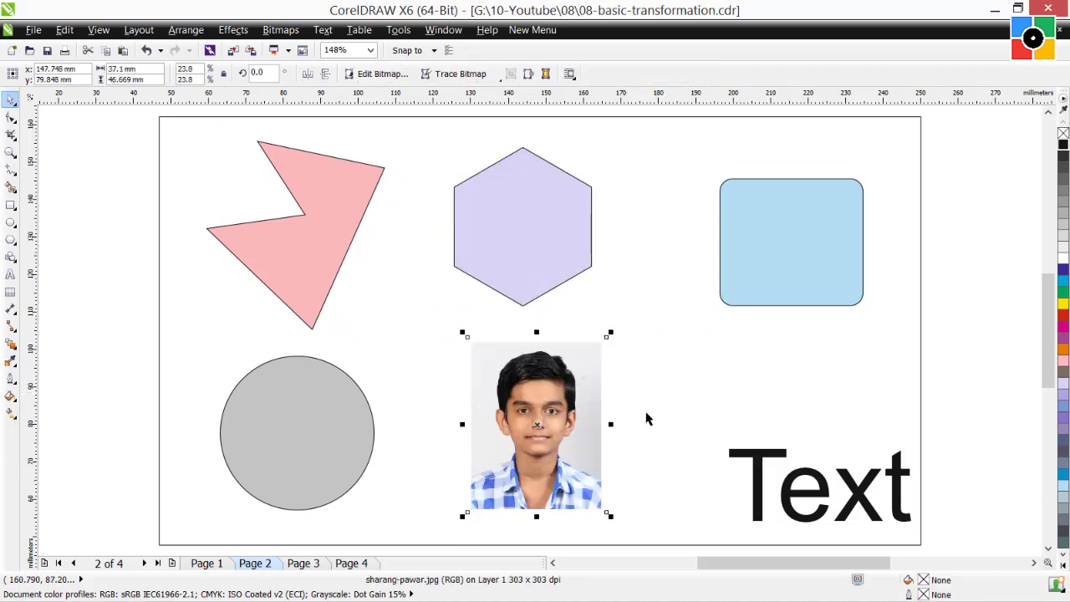
drag(832, 497, 776, 433)
drag(820, 276, 792, 257)
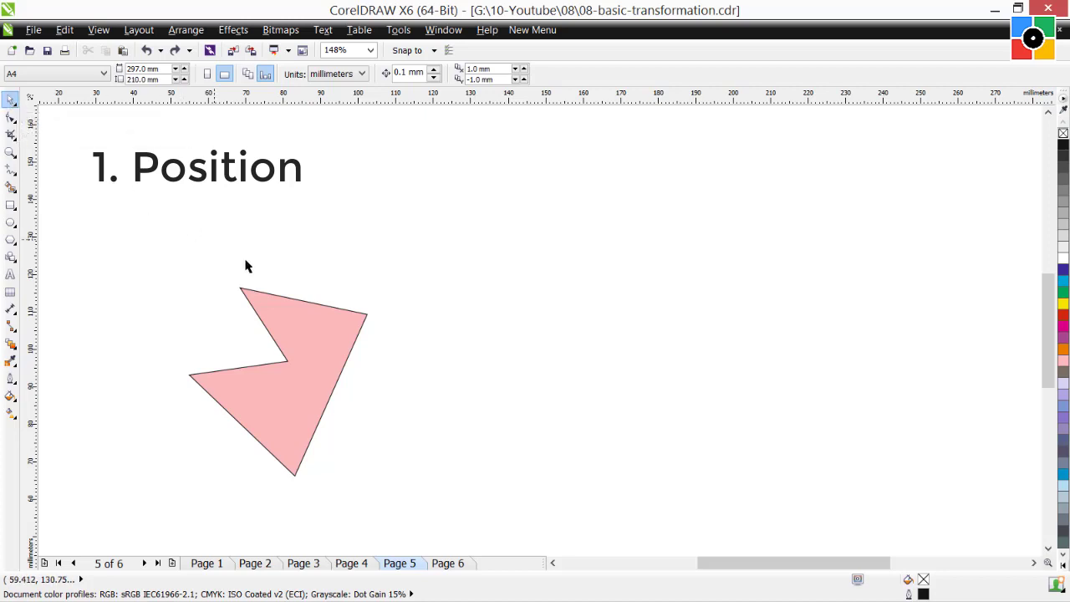
Step: Move the pink shape from the lower left to the upper right of Page 5
click(331, 328)
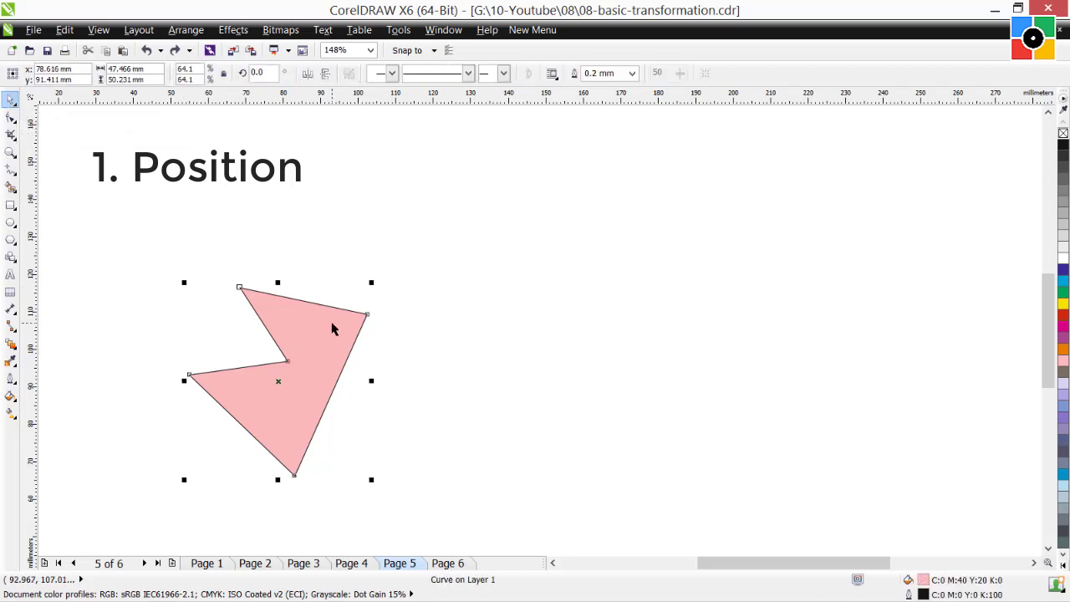
drag(275, 382, 662, 264)
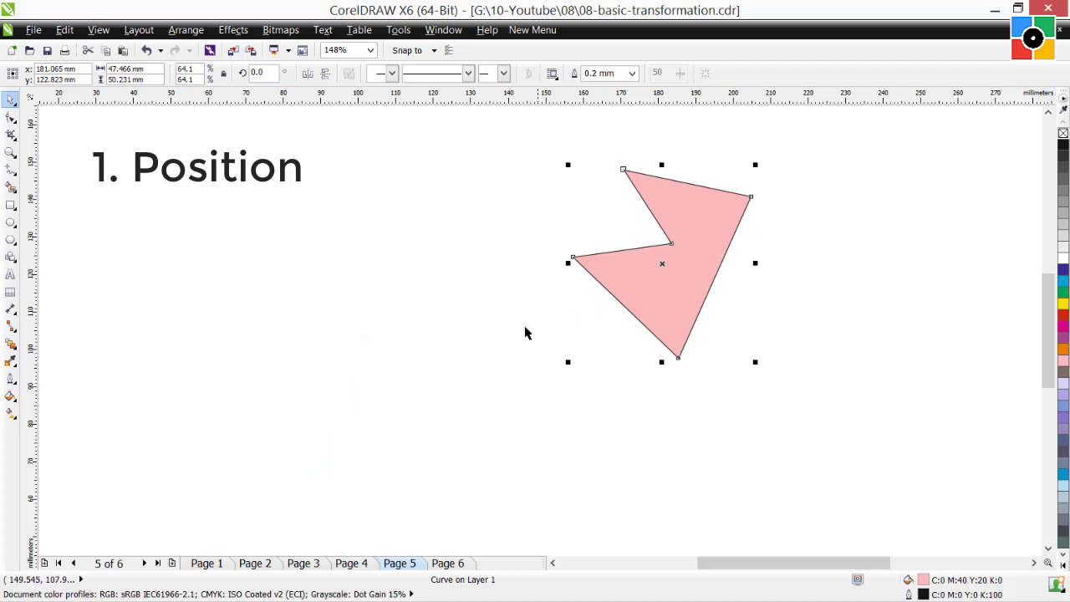
click(468, 355)
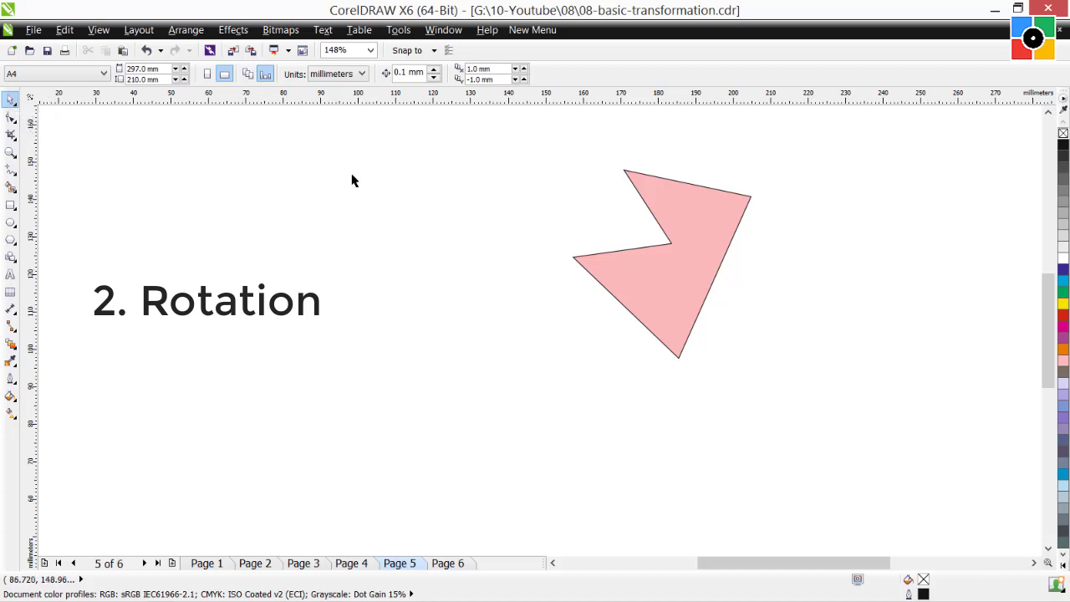
Step: Rotate the pink shape to 300.7° so its two points face upward
click(697, 236)
click(697, 233)
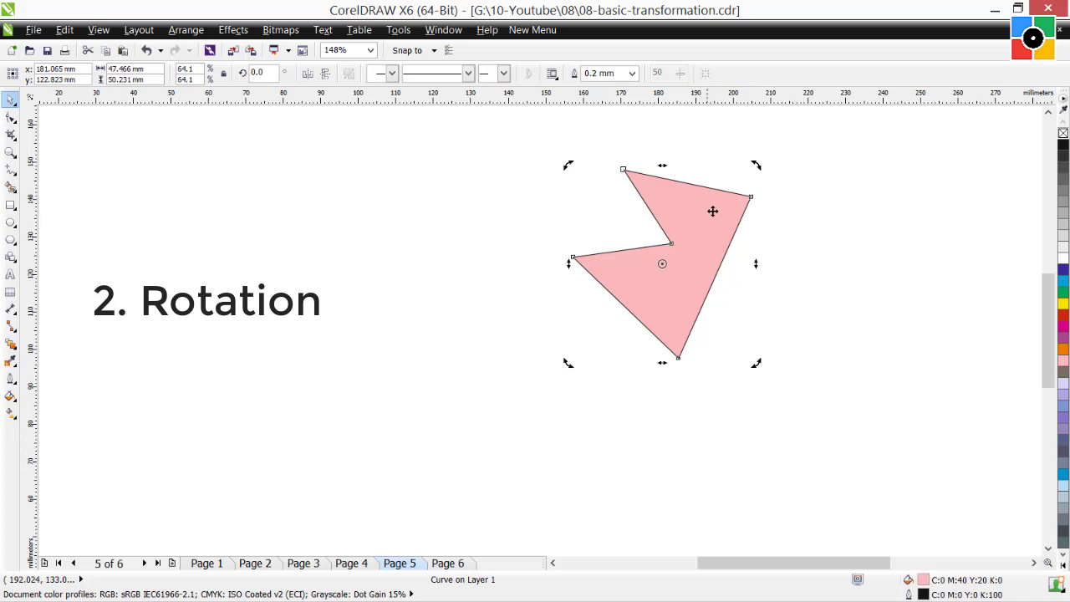
mouse_move(756, 165)
mouse_down()
mouse_move(788, 220)
mouse_move(800, 301)
mouse_up()
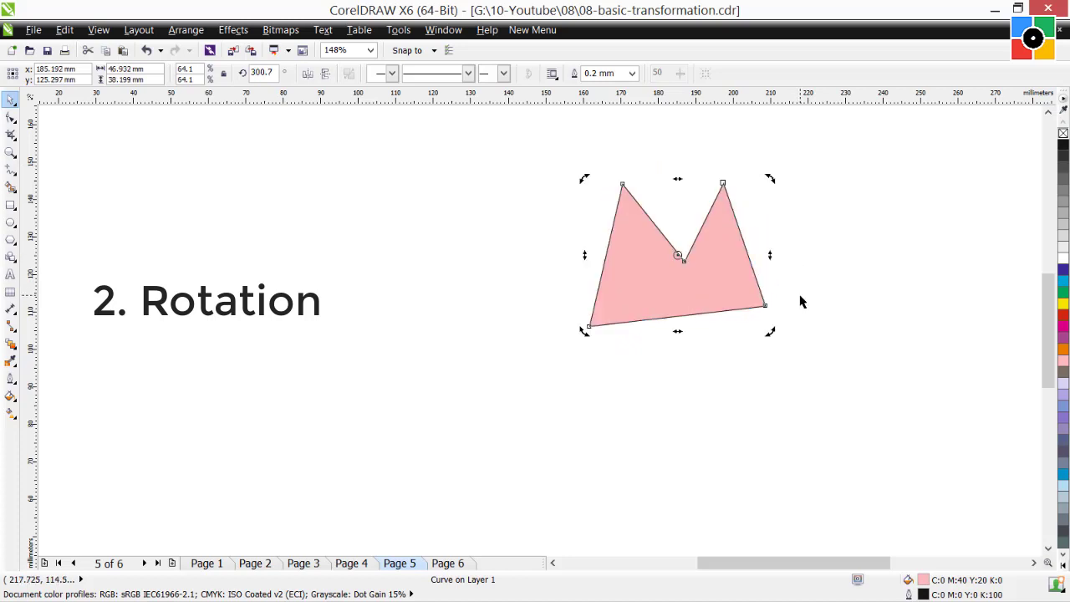
click(526, 394)
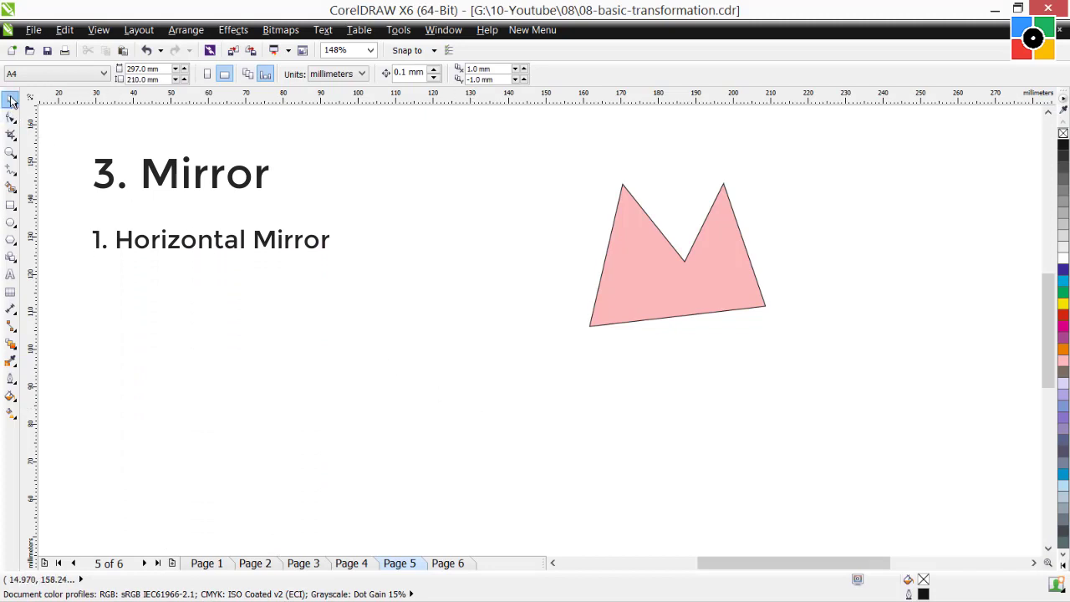
click(635, 271)
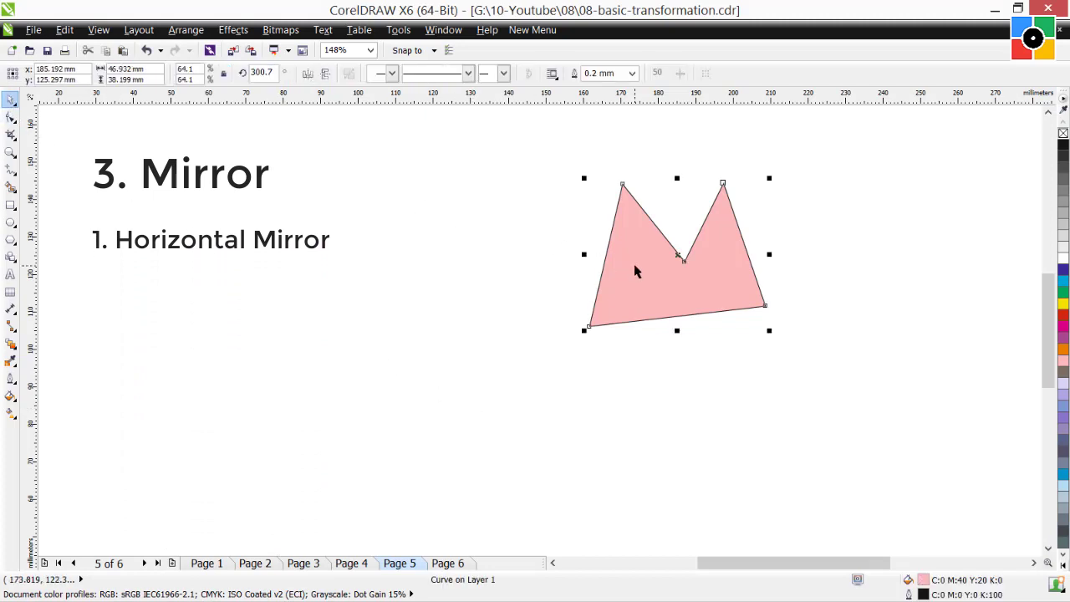
drag(584, 254, 944, 257)
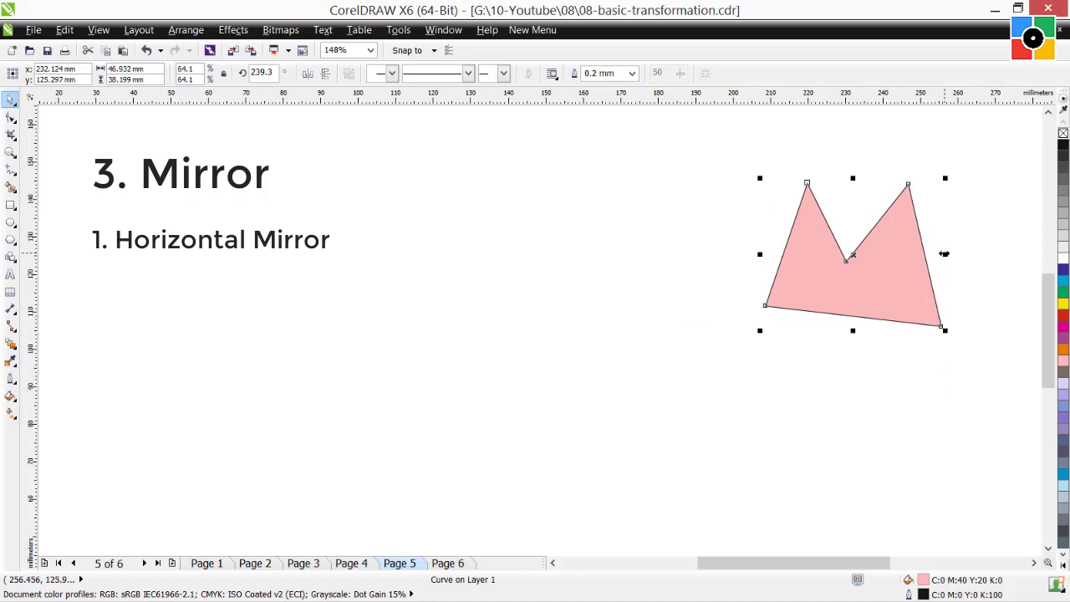
drag(945, 253, 574, 256)
key(Escape)
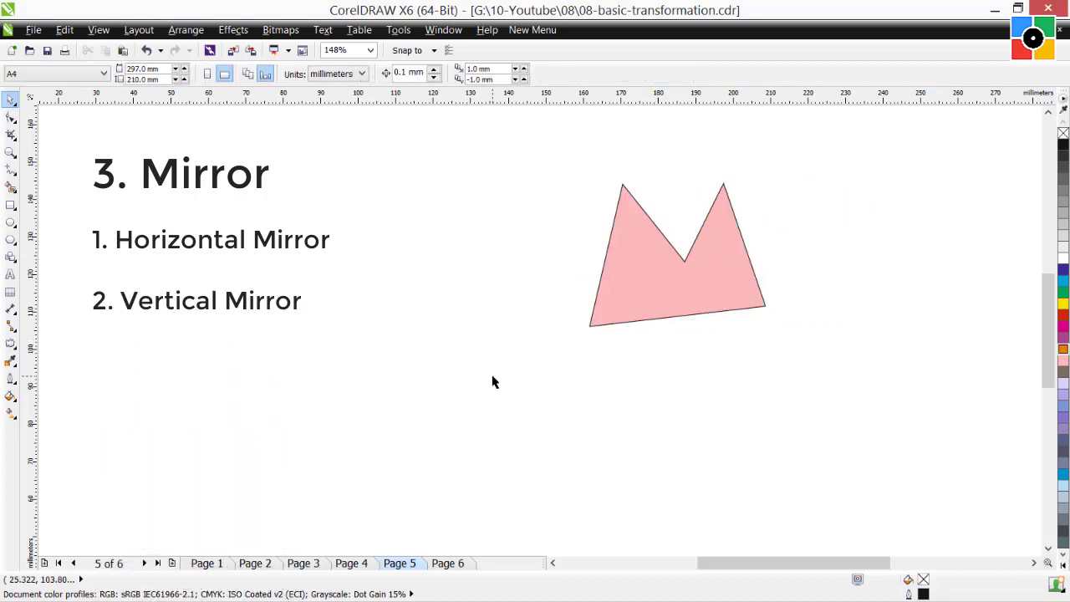
Step: Mirror the pink shape vertically at exactly full size, flipping it upside down
click(664, 299)
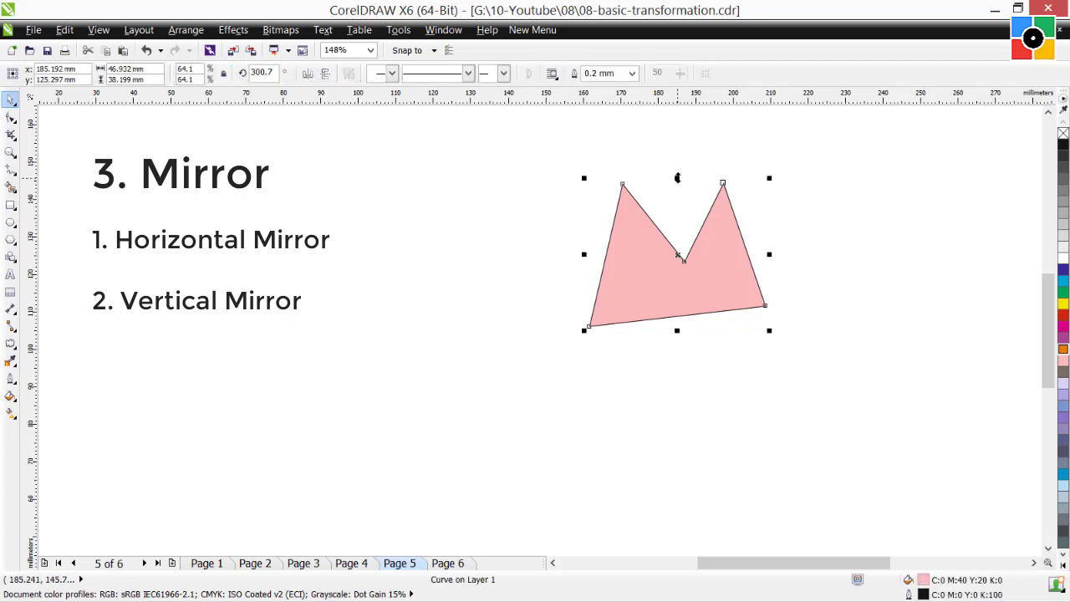
drag(677, 177, 686, 453)
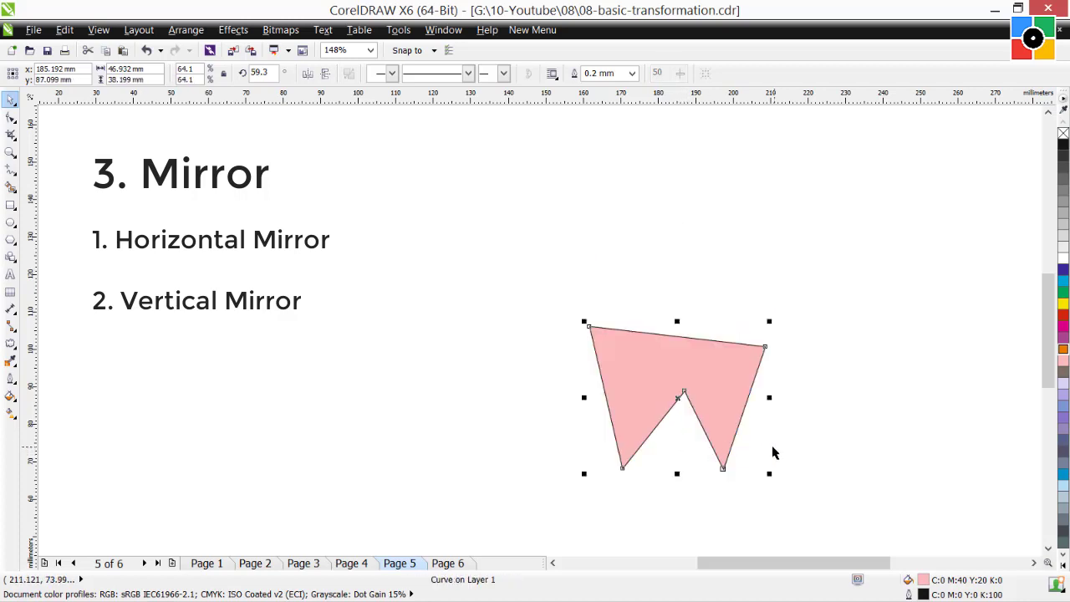
drag(678, 475, 665, 195)
key(ctrl)
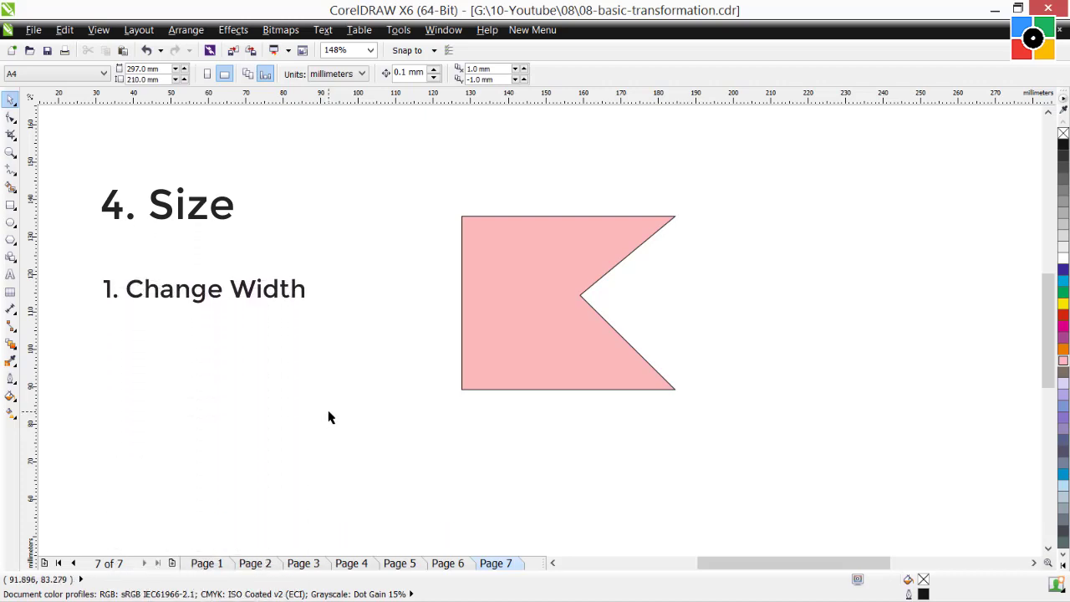
Step: Stretch the pink flag wider from its right side, then narrow it back to its original width
click(550, 344)
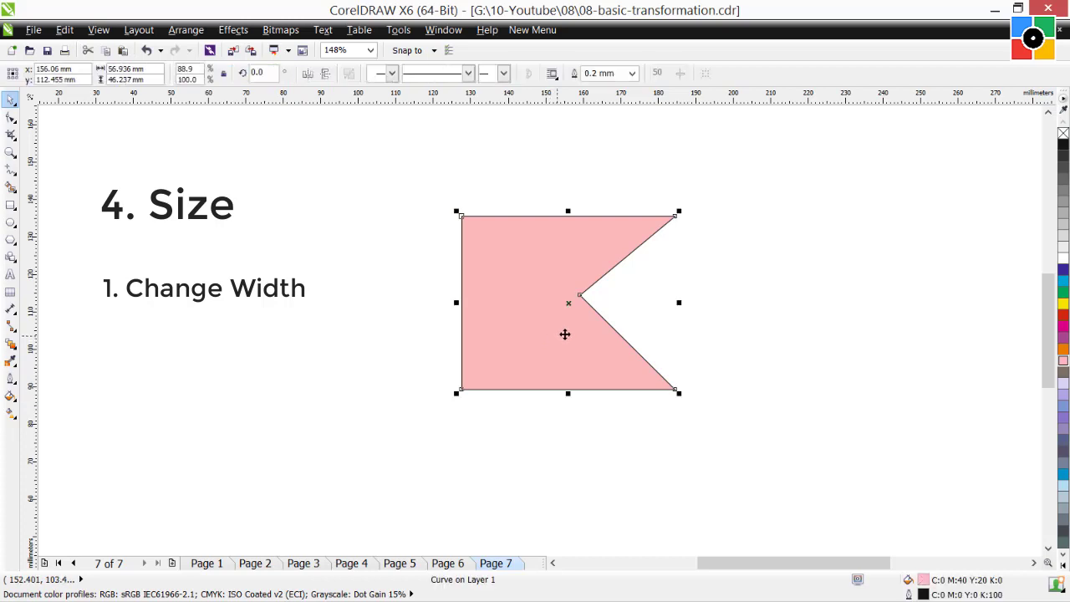
drag(678, 302, 795, 302)
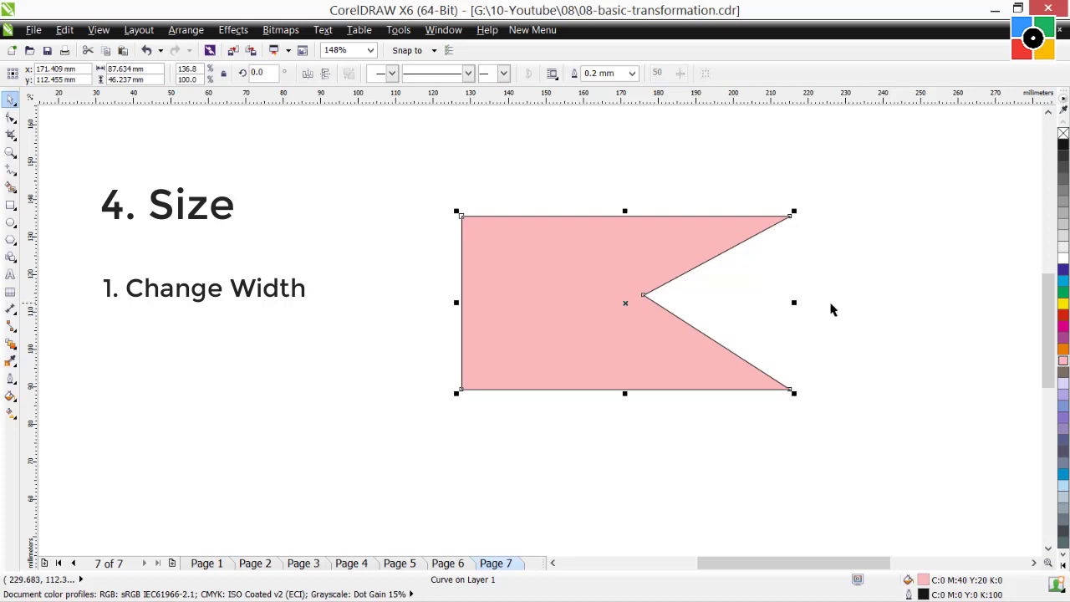
drag(795, 304, 572, 310)
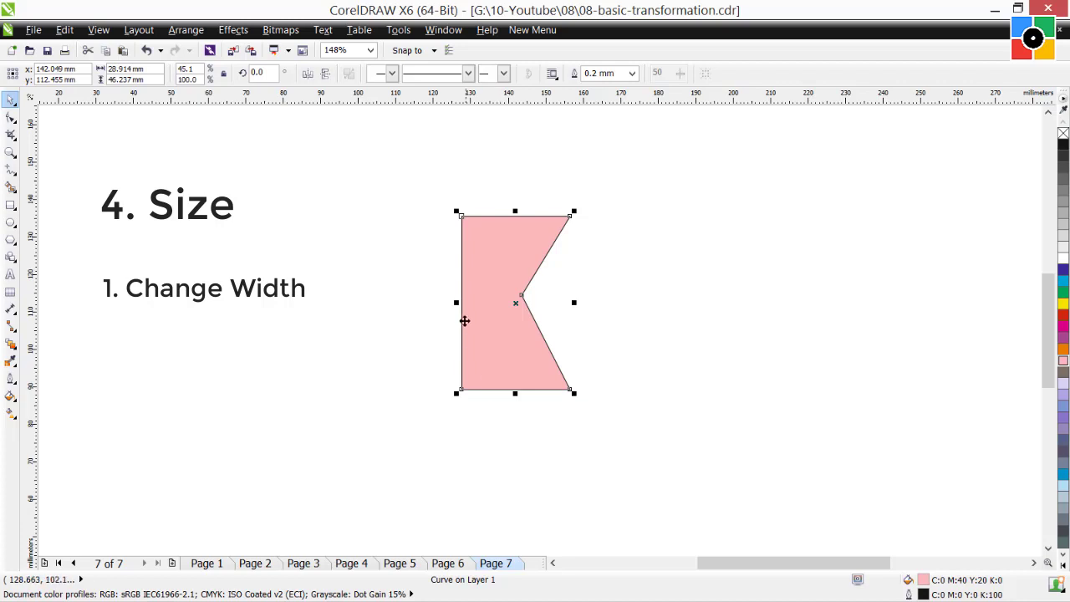
mouse_move(456, 302)
mouse_down()
mouse_move(342, 301)
mouse_move(446, 302)
mouse_up()
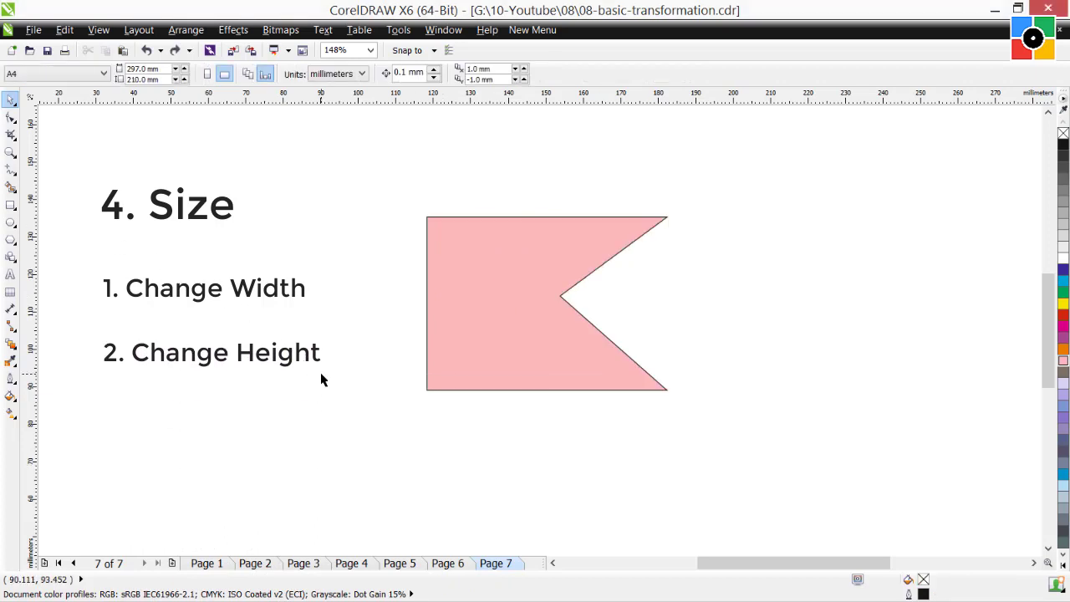
Step: Make the pink flag taller from its top edge, then shorter, fine-tuning the bottom edge
click(494, 312)
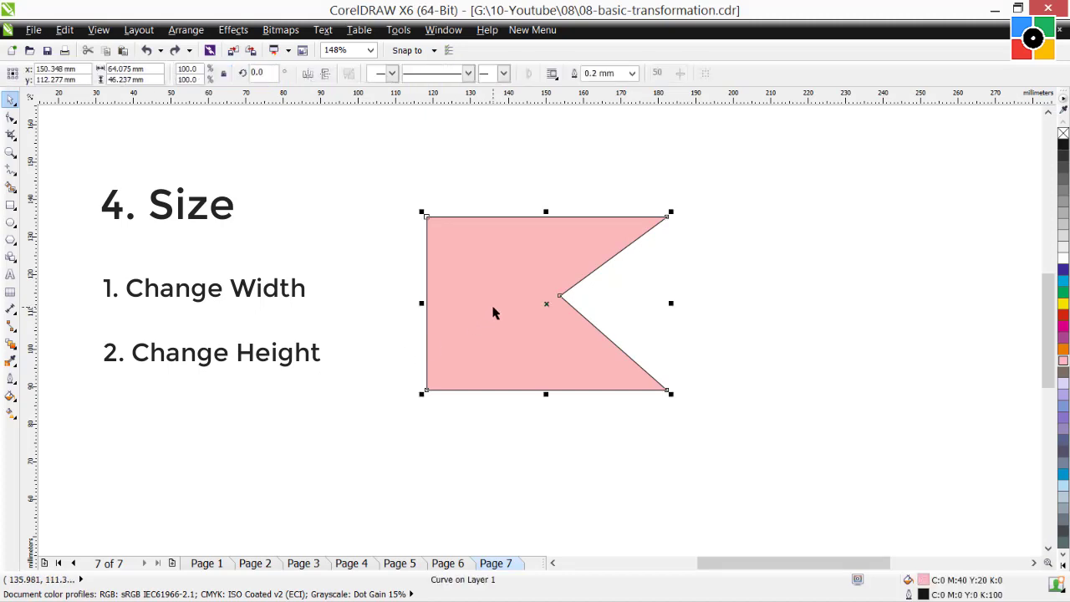
drag(546, 212, 546, 147)
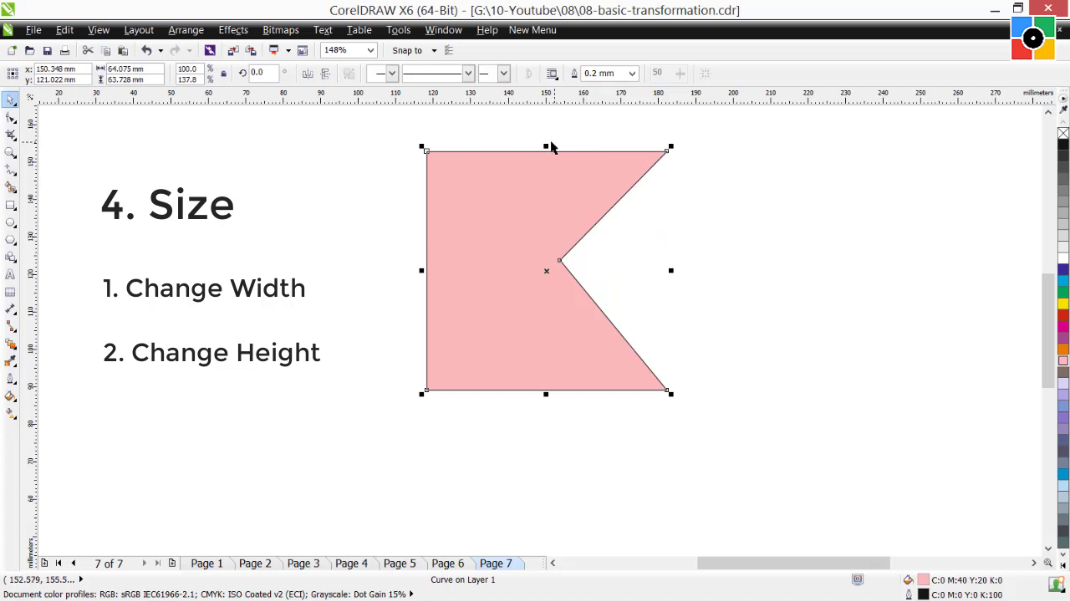
drag(546, 146, 546, 282)
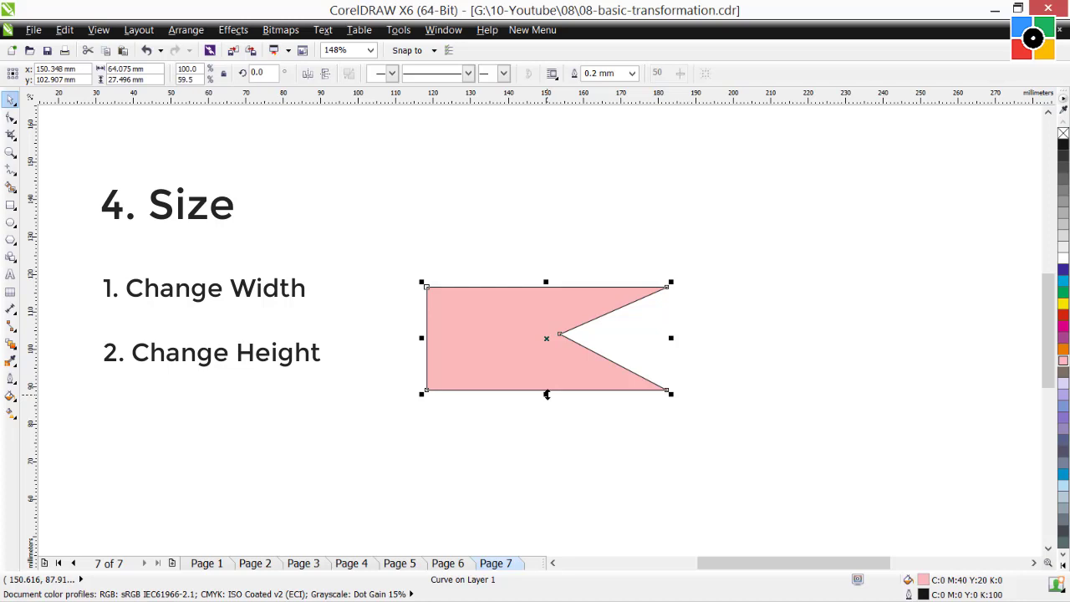
mouse_move(546, 394)
mouse_down()
mouse_move(546, 473)
mouse_move(552, 390)
mouse_up()
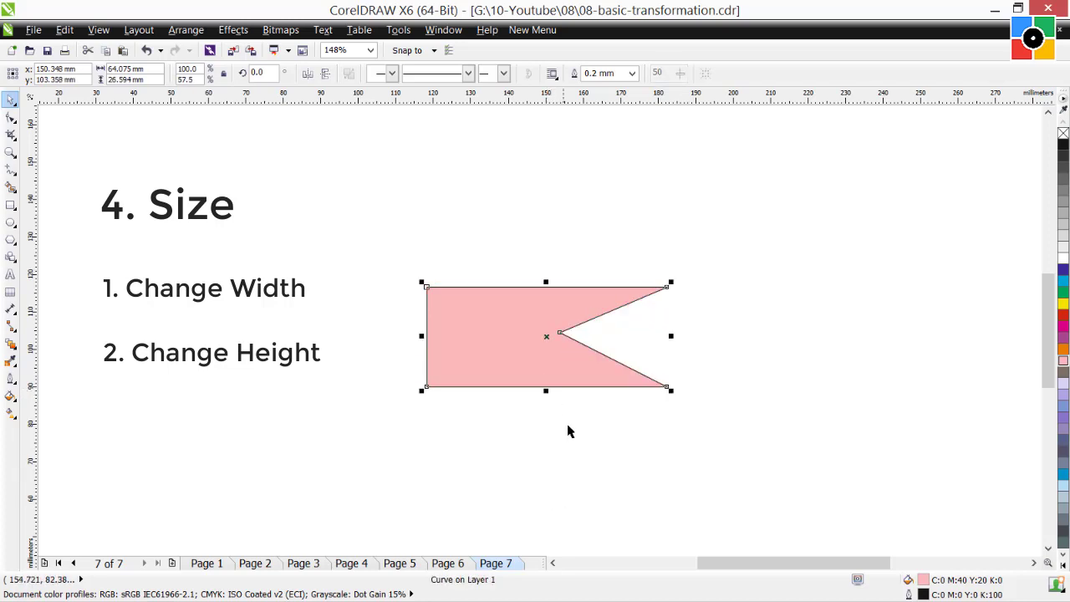
click(574, 447)
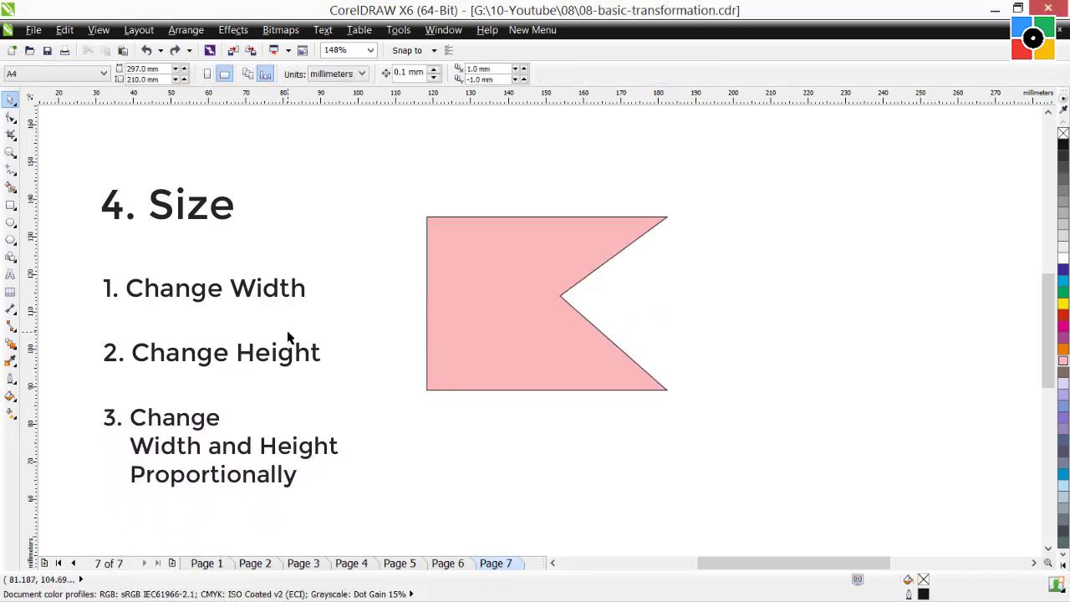
Step: Scale the pink flag up and down proportionally from its corners, finally shrinking it to about 69%
click(510, 323)
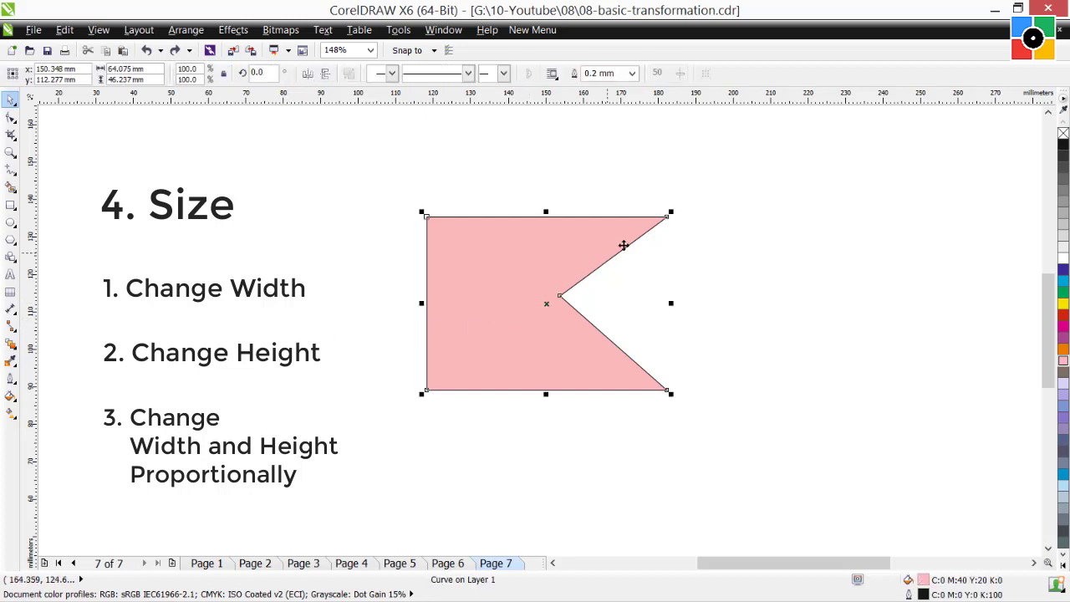
drag(671, 213, 755, 157)
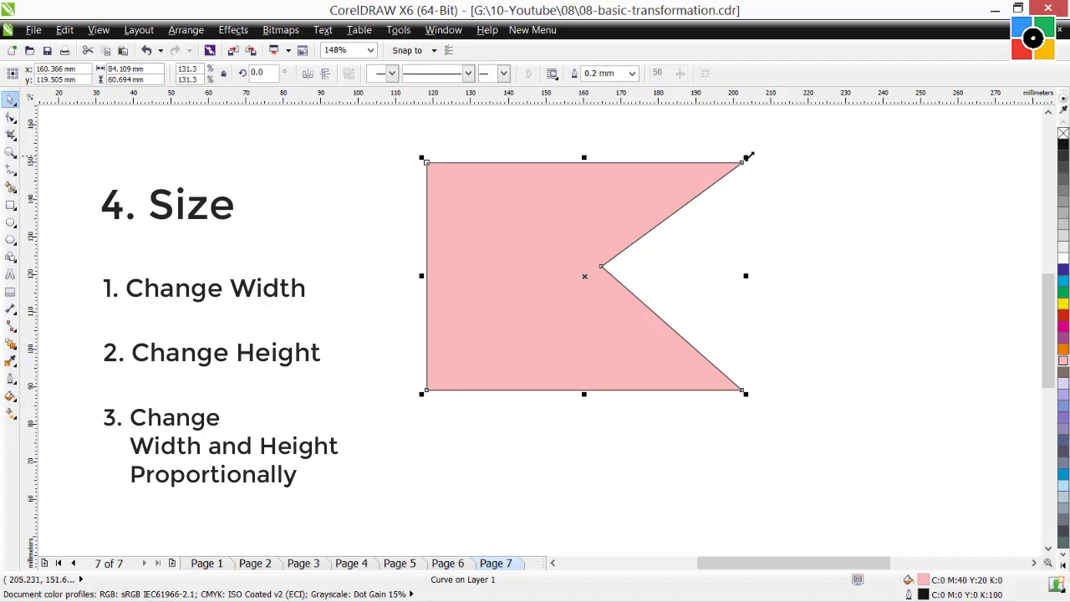
drag(748, 158, 634, 268)
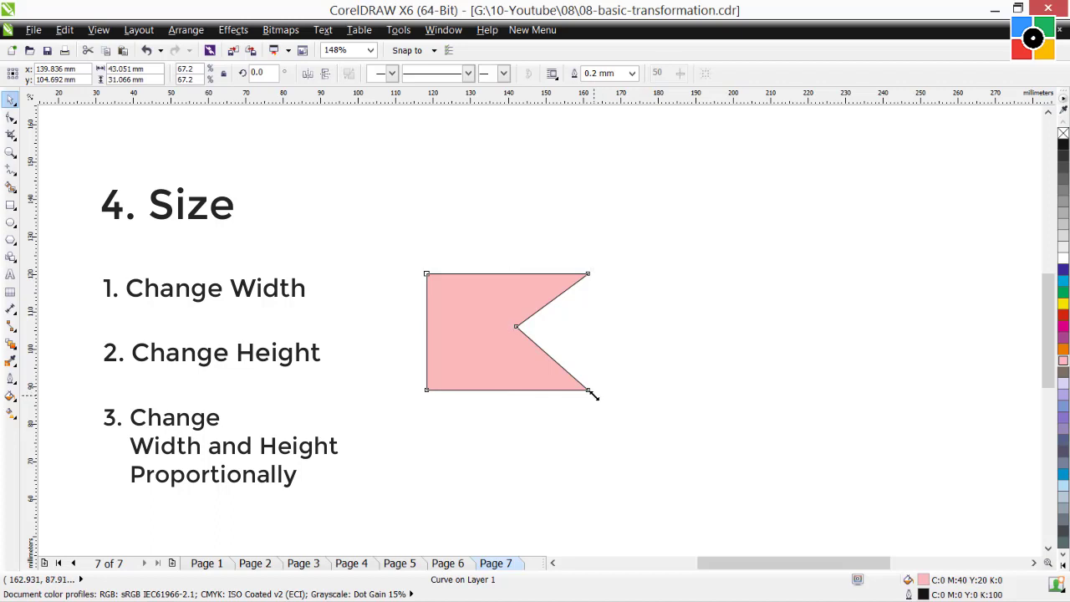
drag(594, 396, 703, 473)
drag(422, 473, 490, 405)
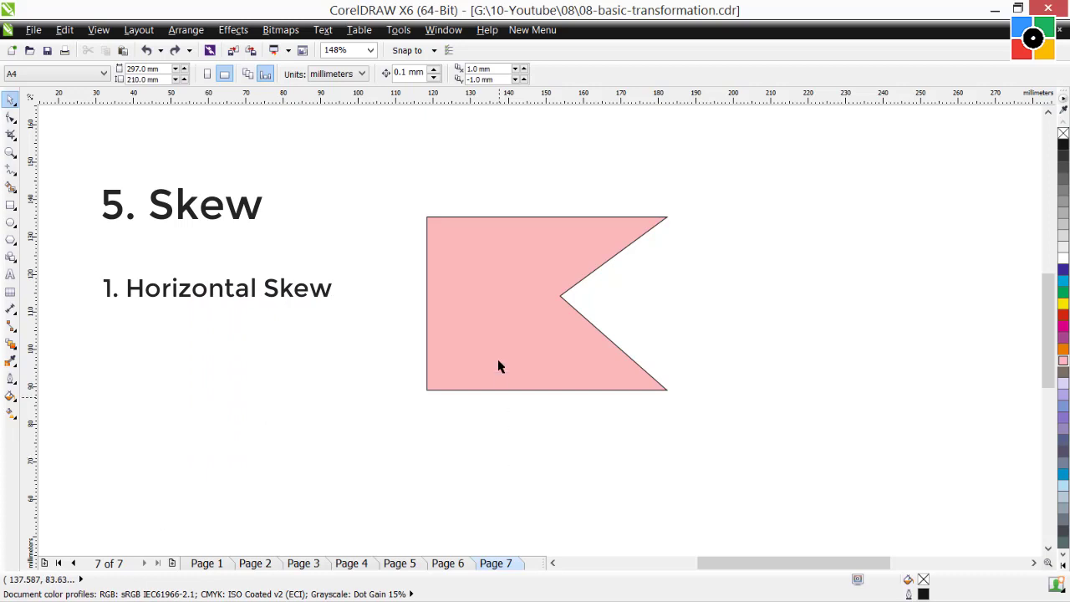
Step: Skew the pink flag horizontally, slanting its top edge and then its bottom edge sideways
click(499, 296)
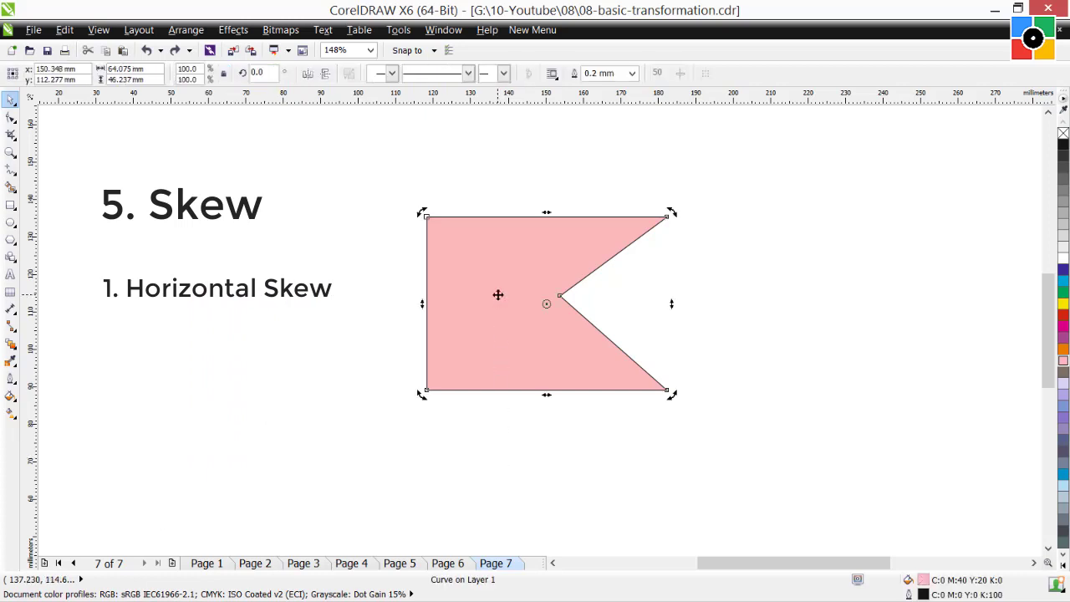
drag(547, 211, 654, 219)
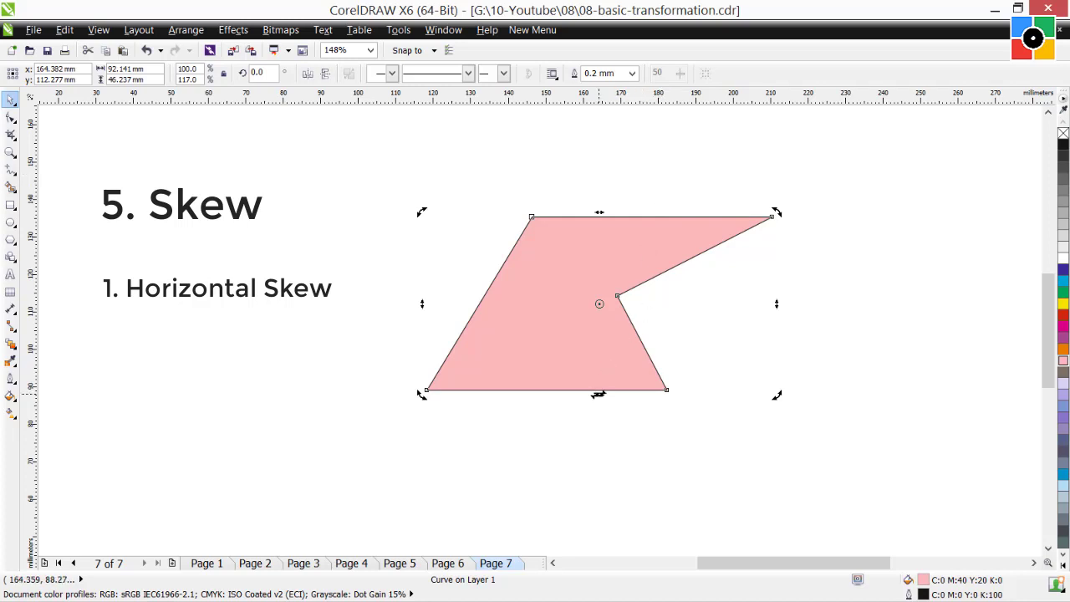
drag(593, 389, 867, 389)
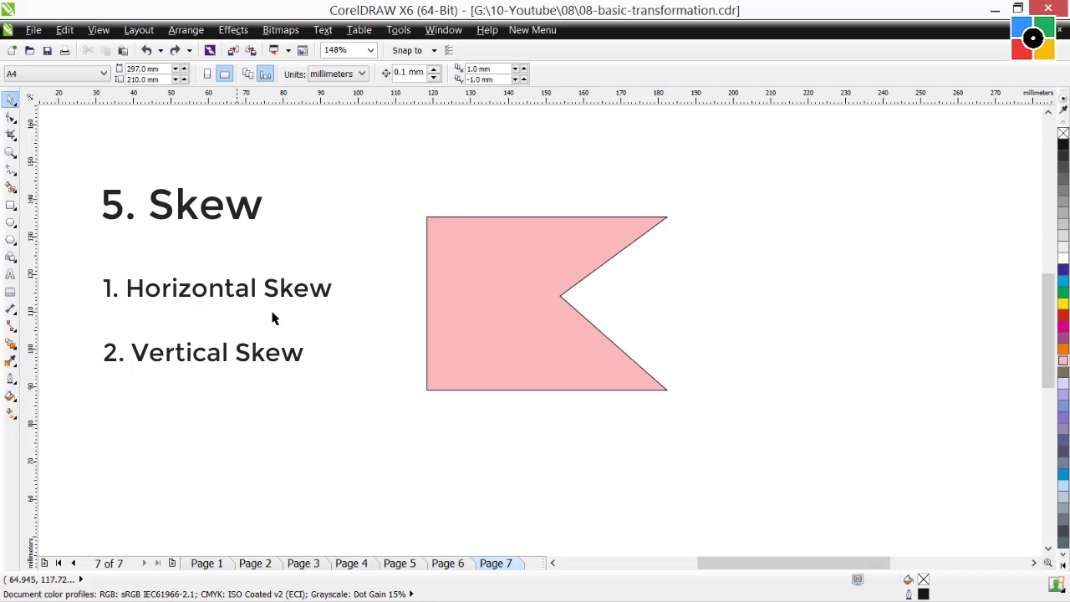
Step: Skew the pink flag vertically from its right and left sides into a tall slanted shape
click(500, 371)
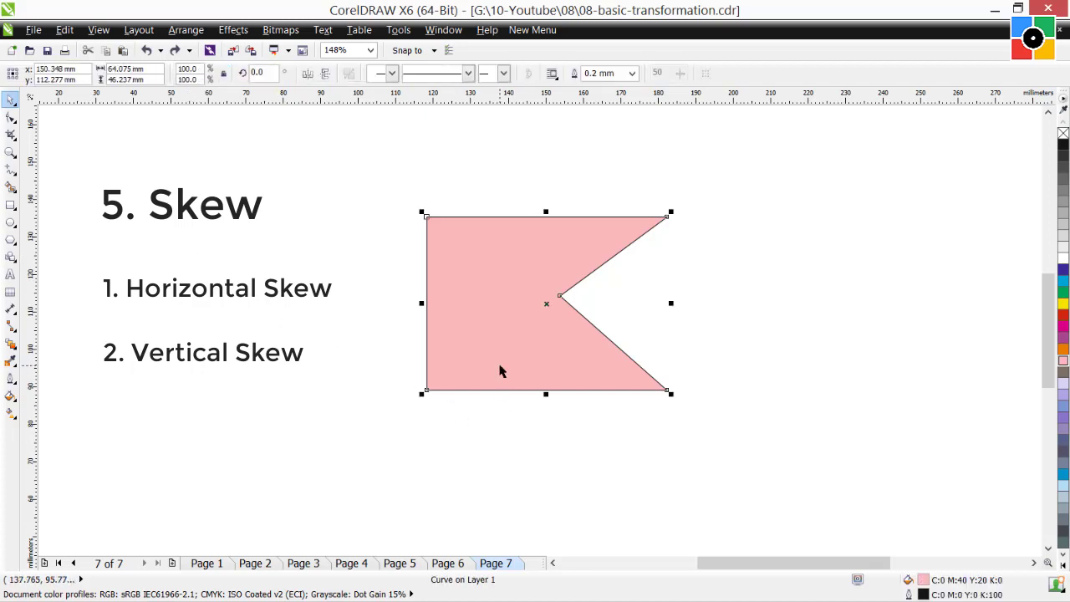
click(505, 365)
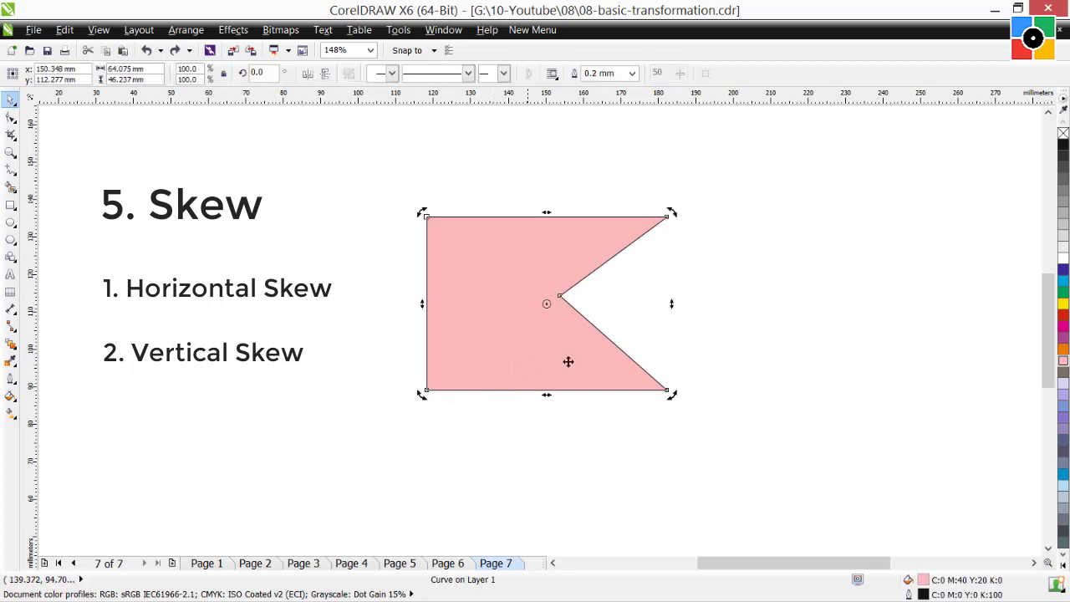
drag(670, 305, 698, 391)
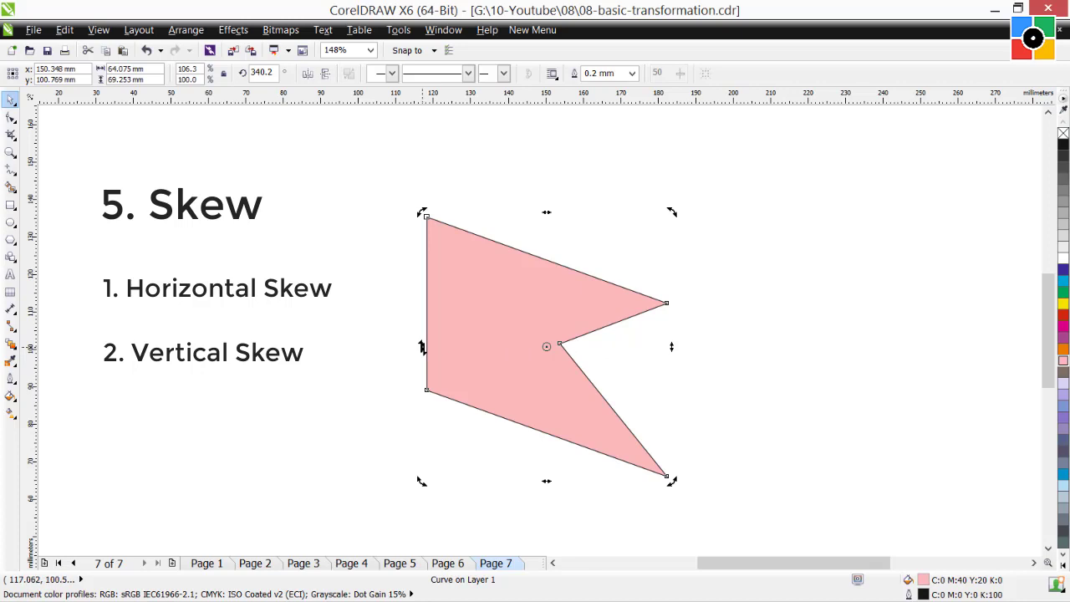
drag(422, 347, 399, 288)
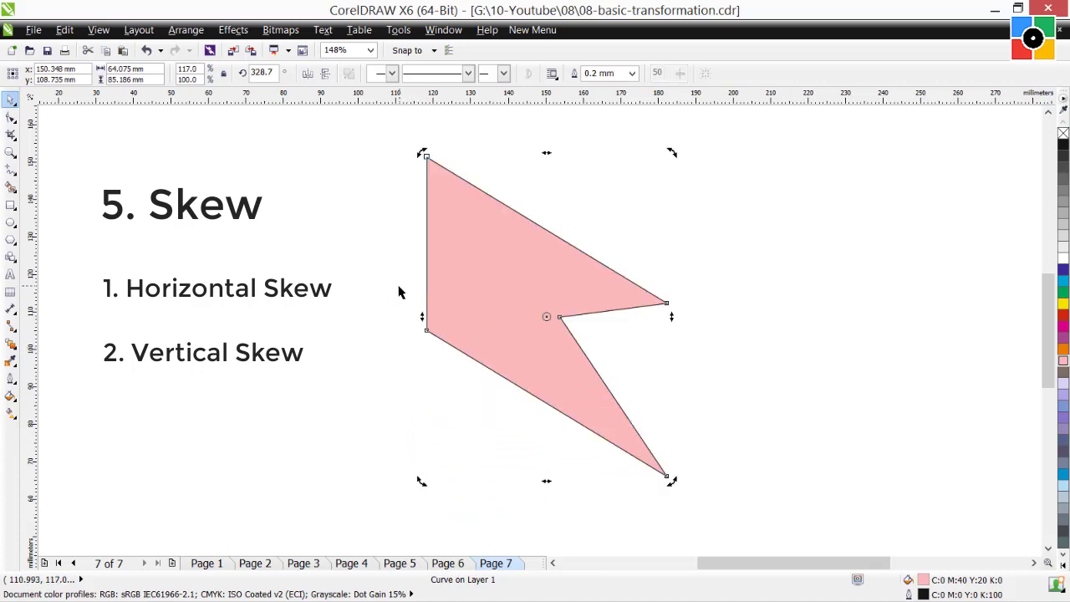
click(356, 290)
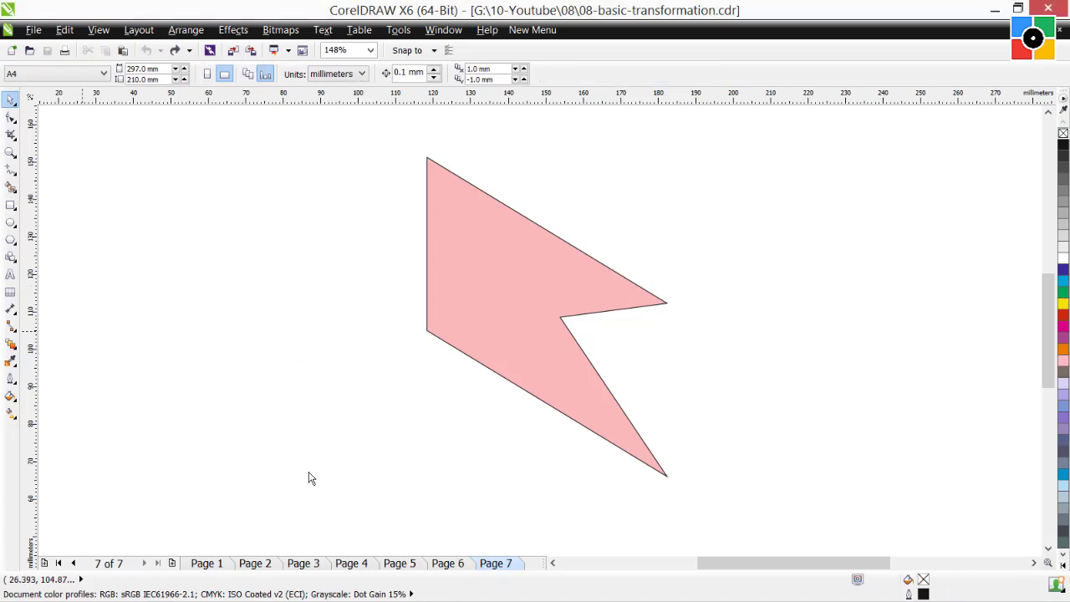
Step: Place a copy of the skewed flag on the left and add a horizontally mirrored copy
click(543, 326)
drag(536, 275, 226, 276)
click(511, 335)
drag(422, 316, 912, 316)
Step: Shrink both mirrored flag halves to about 55% and add a vertically mirrored copy below
shift+click(516, 327)
drag(423, 480, 634, 370)
drag(770, 156, 774, 391)
click(537, 380)
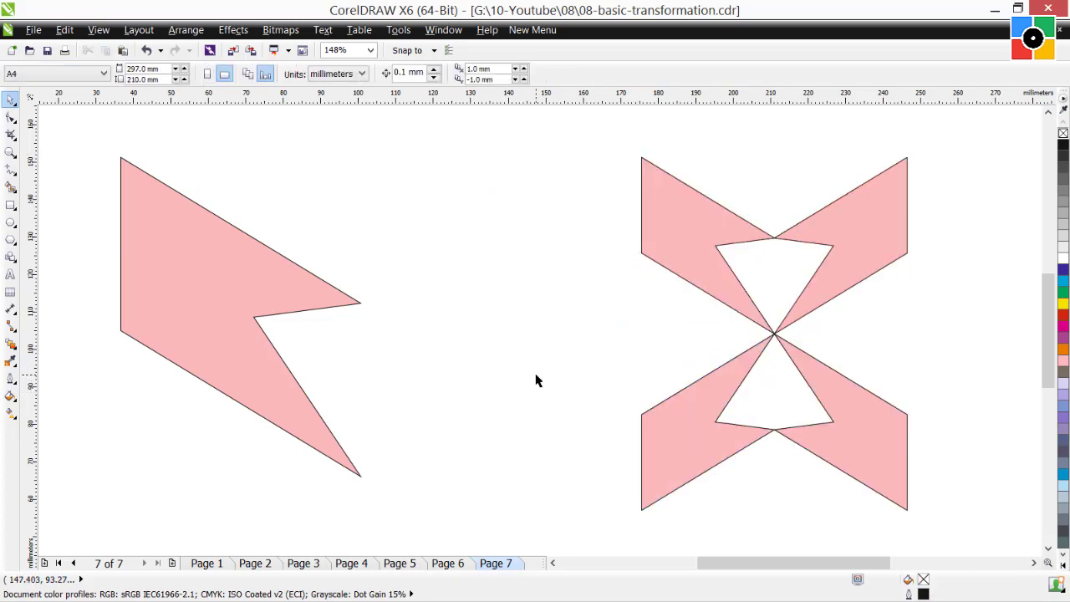